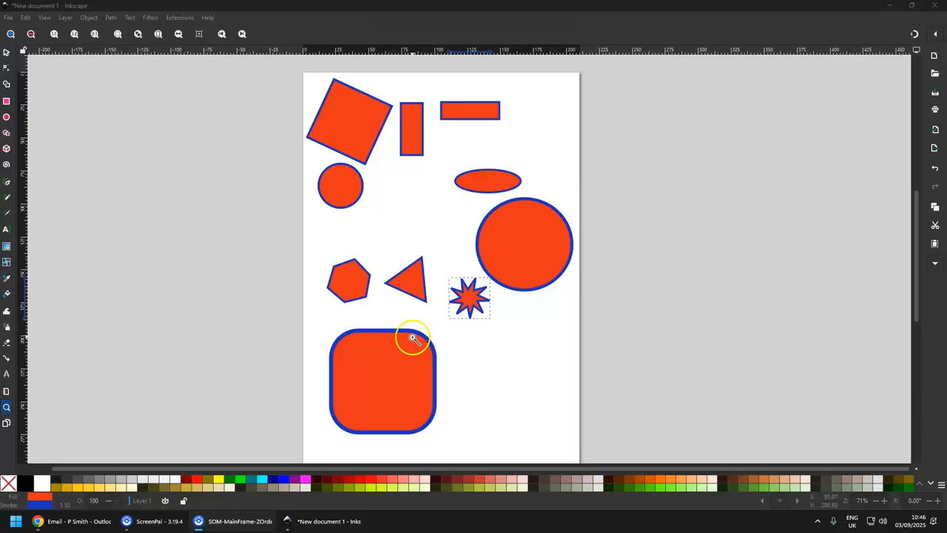
Round the corners of the rotated square by dragging its corner-rounding handle.
left_click(6, 52)
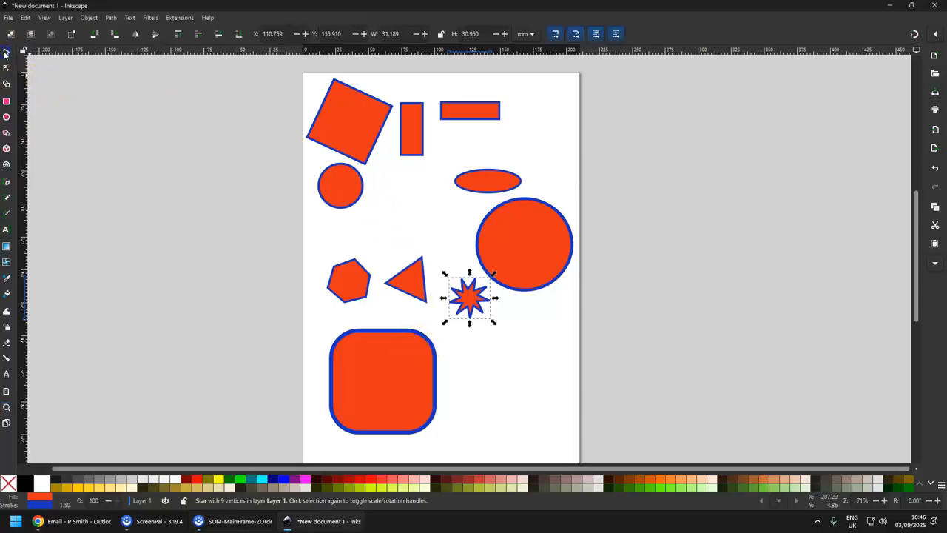
left_click(347, 134)
left_click(359, 117)
mouse_move(399, 164)
left_mouse_down()
mouse_move(387, 177)
mouse_move(397, 169)
left_mouse_up()
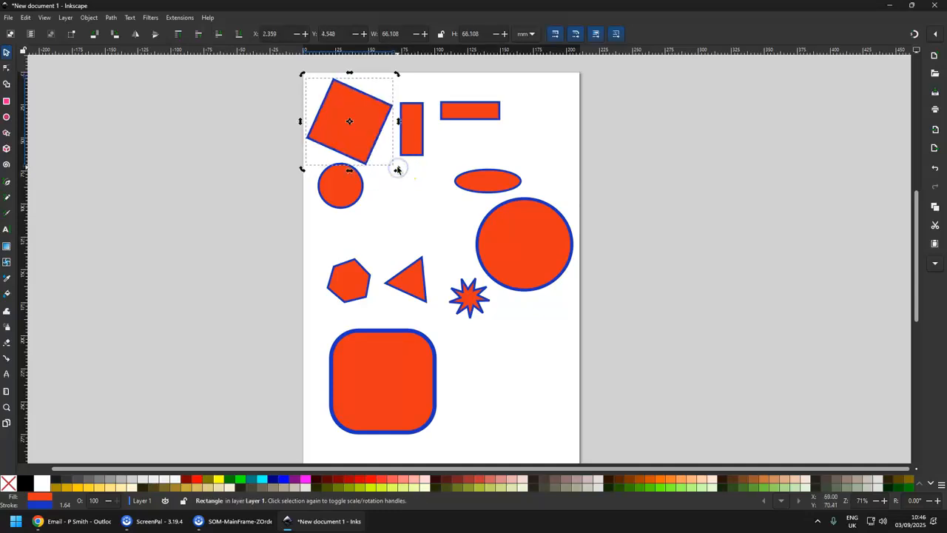
double_click(359, 141)
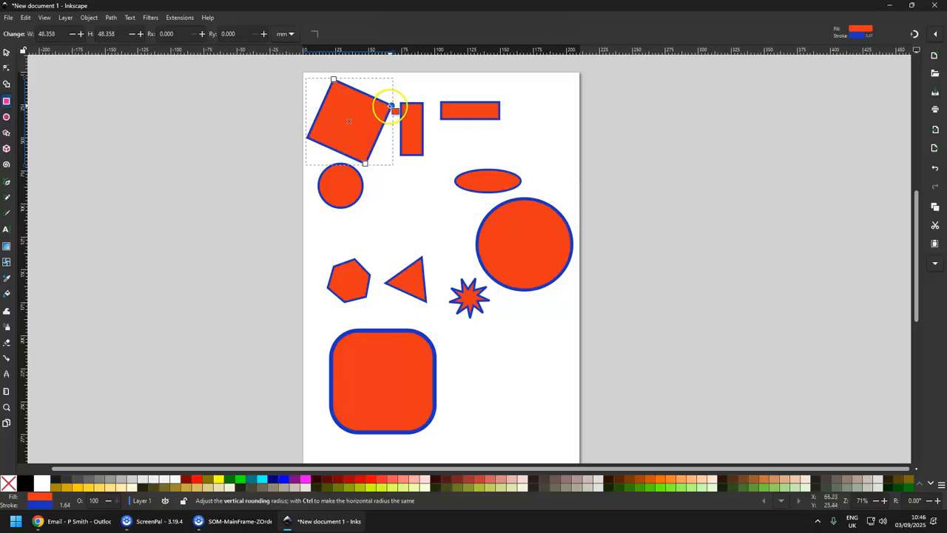
left_click_drag(390, 106, 386, 125)
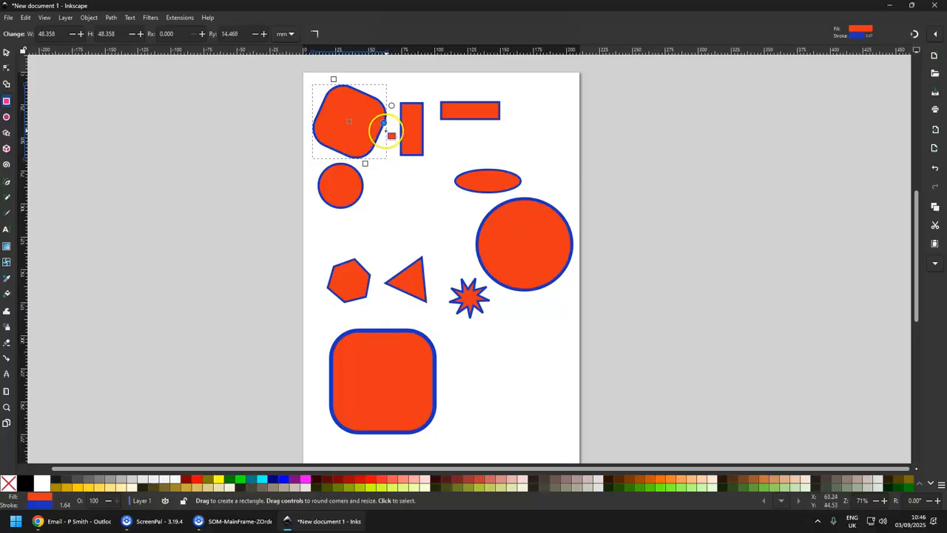
Open the Fill and Stroke dialog for the rounded square.
left_click(6, 52)
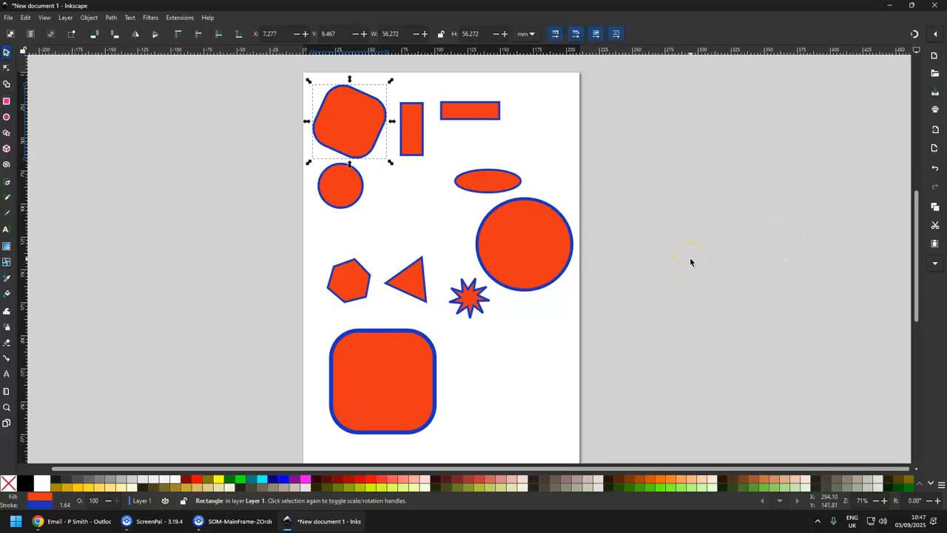
left_click(88, 18)
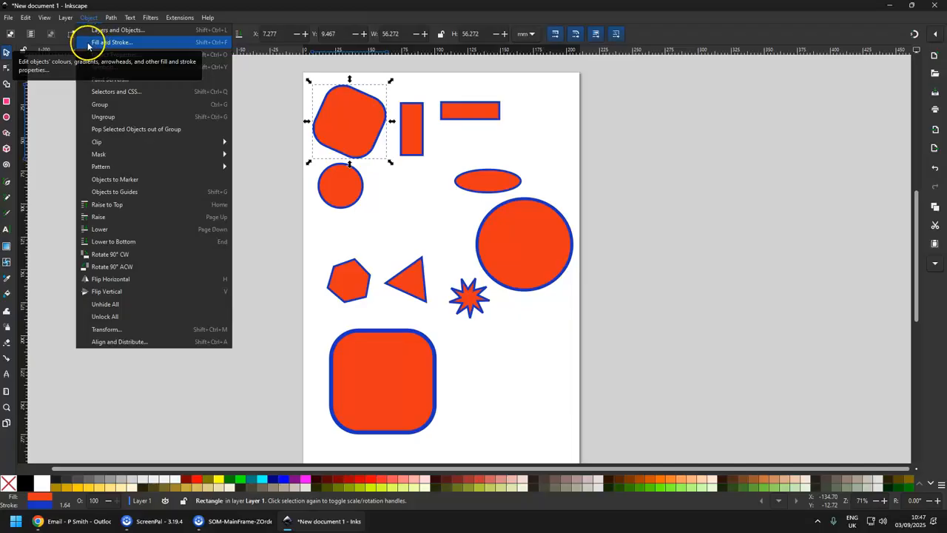
left_click(87, 46)
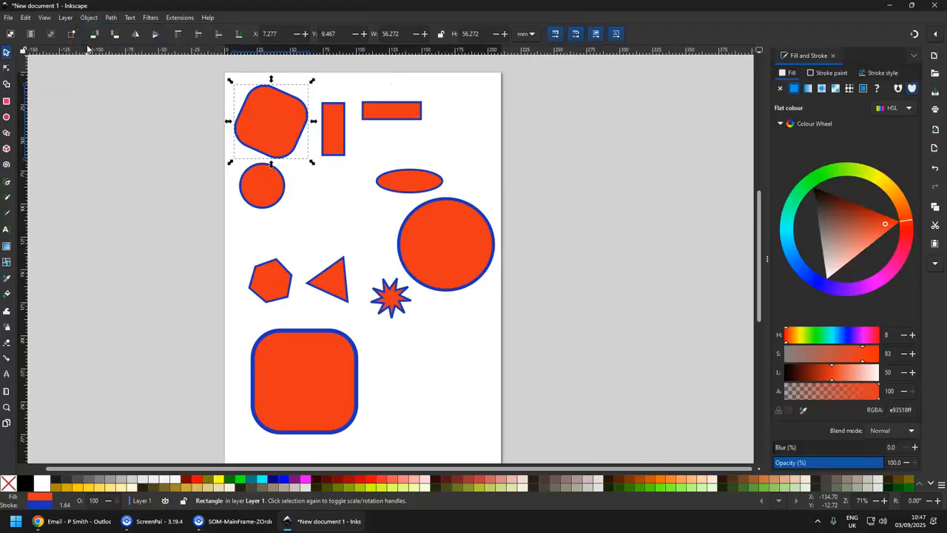
left_click(910, 109)
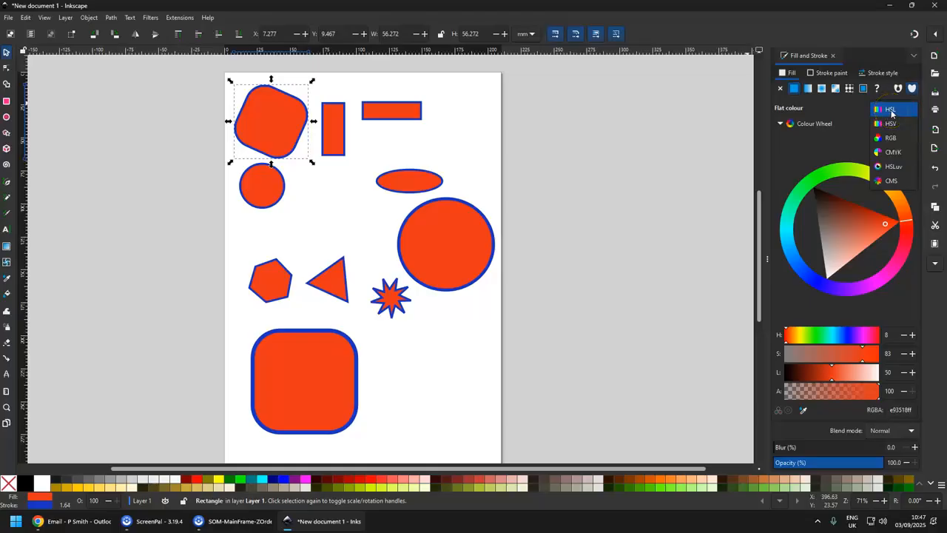
left_click(891, 138)
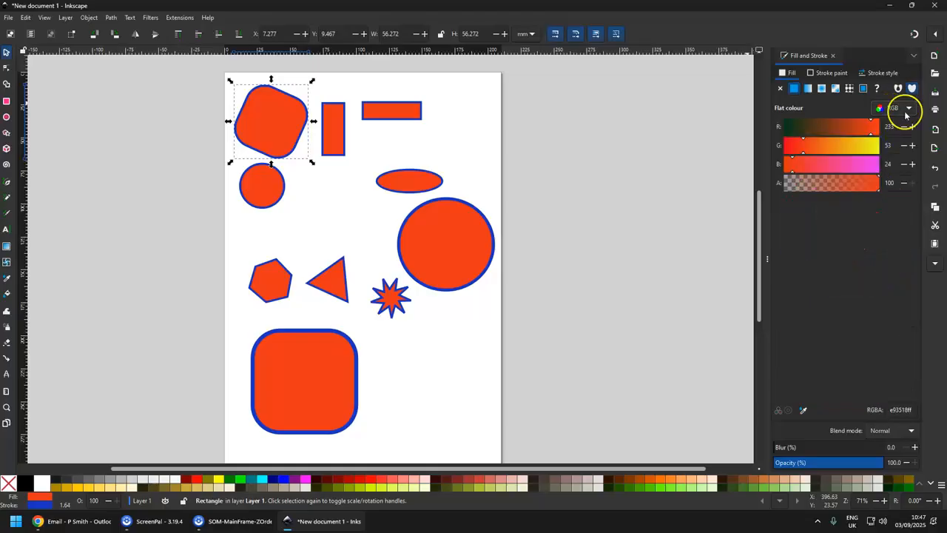
left_click(910, 109)
left_click(901, 84)
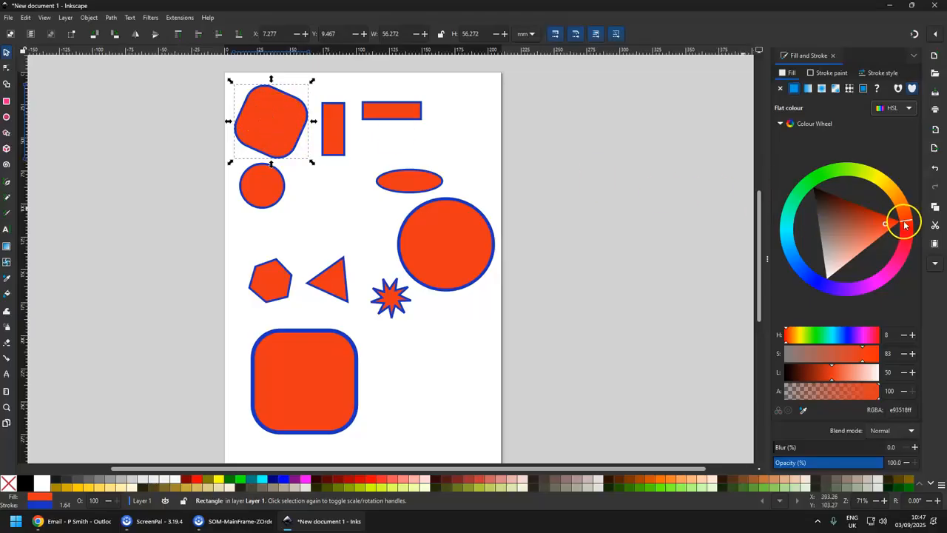
Colour the rounded square's fill green (HSL 92, 64, 44) and its stroke dark red (HSL 345, 72, 40).
mouse_move(909, 218)
left_mouse_down()
mouse_move(888, 186)
mouse_move(847, 170)
left_mouse_up()
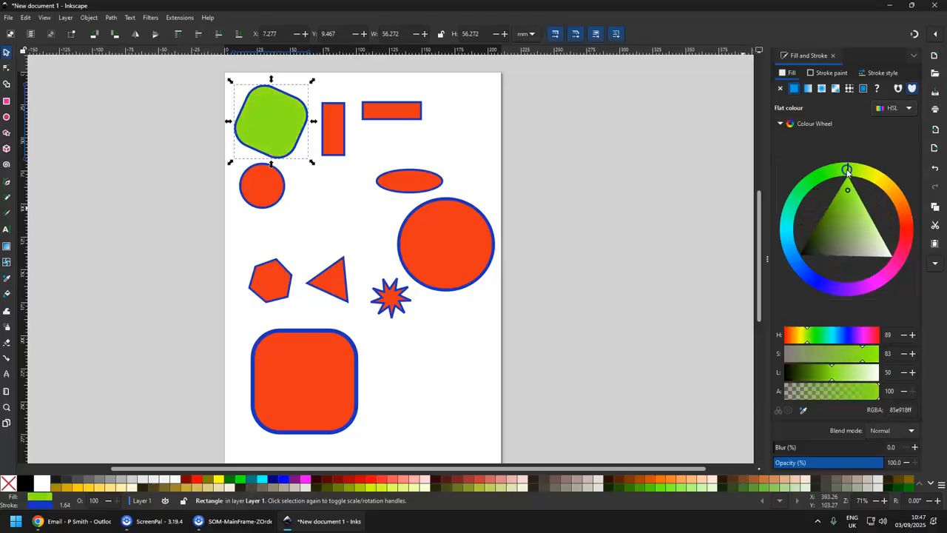
mouse_move(844, 205)
left_mouse_down()
mouse_move(834, 223)
mouse_move(858, 225)
mouse_move(851, 213)
mouse_move(840, 223)
left_mouse_up()
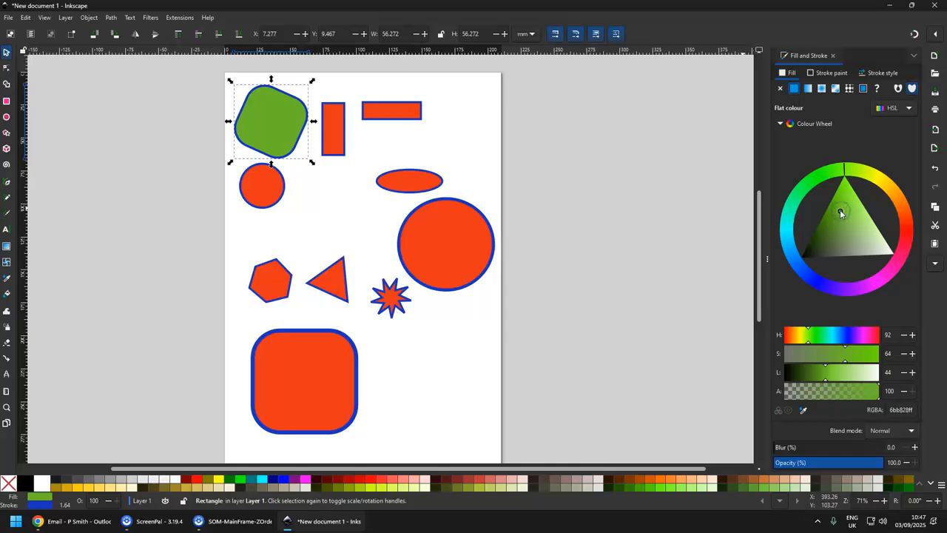
left_click(828, 73)
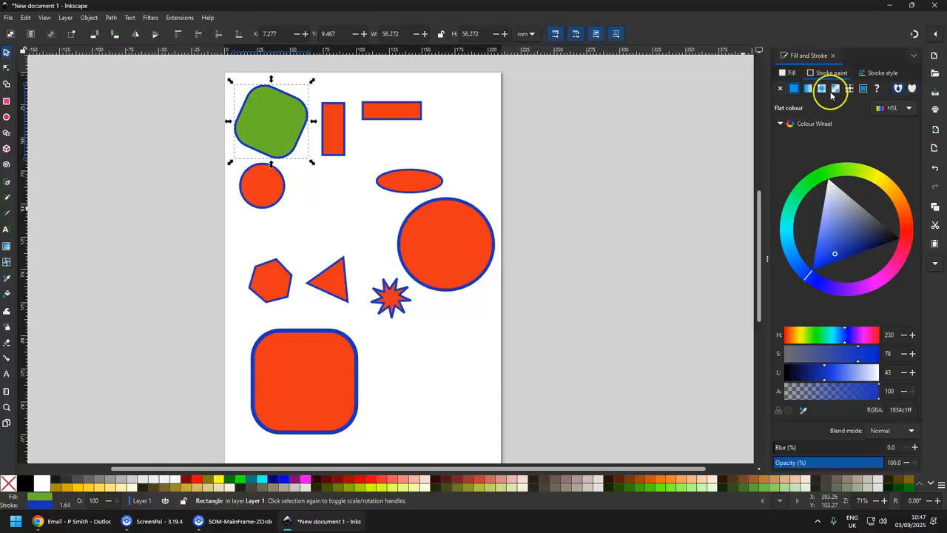
mouse_move(835, 251)
left_mouse_down()
mouse_move(809, 258)
mouse_move(831, 264)
mouse_move(807, 276)
mouse_move(833, 290)
mouse_move(899, 250)
mouse_move(861, 221)
left_mouse_up()
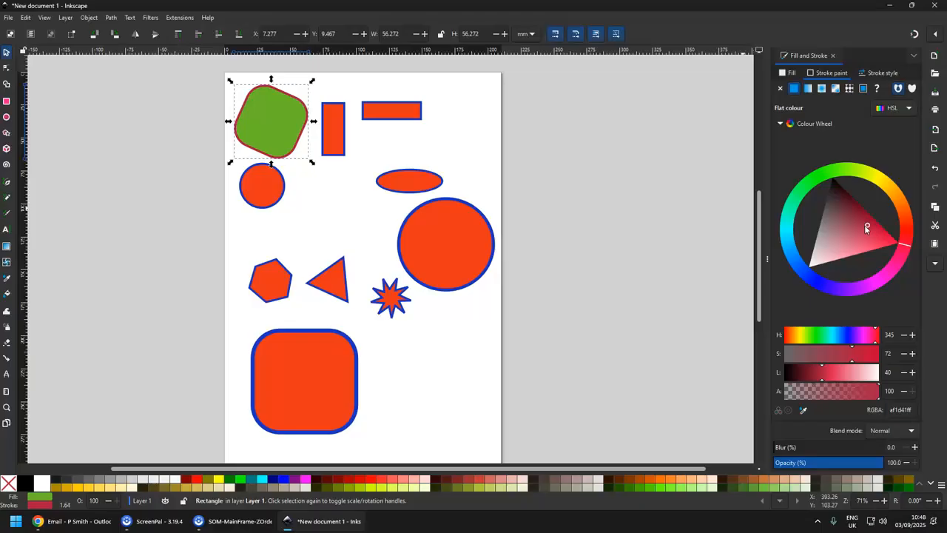
Increase the rounded square's stroke width to 3.142 mm.
left_click(886, 75)
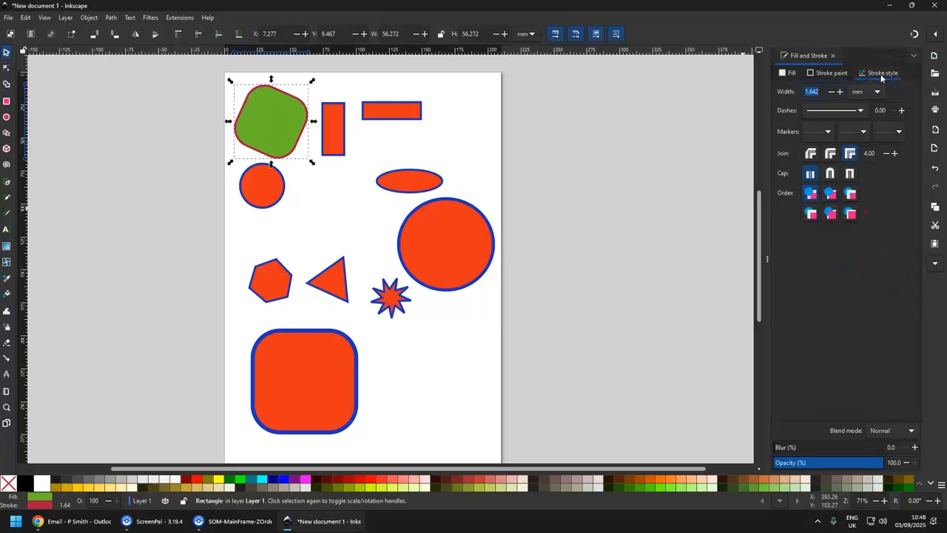
left_click(840, 91)
left_click(840, 92)
left_click(840, 92)
left_click(840, 92)
left_click(840, 92)
left_click(840, 92)
left_click(840, 91)
left_click(840, 92)
left_click(840, 92)
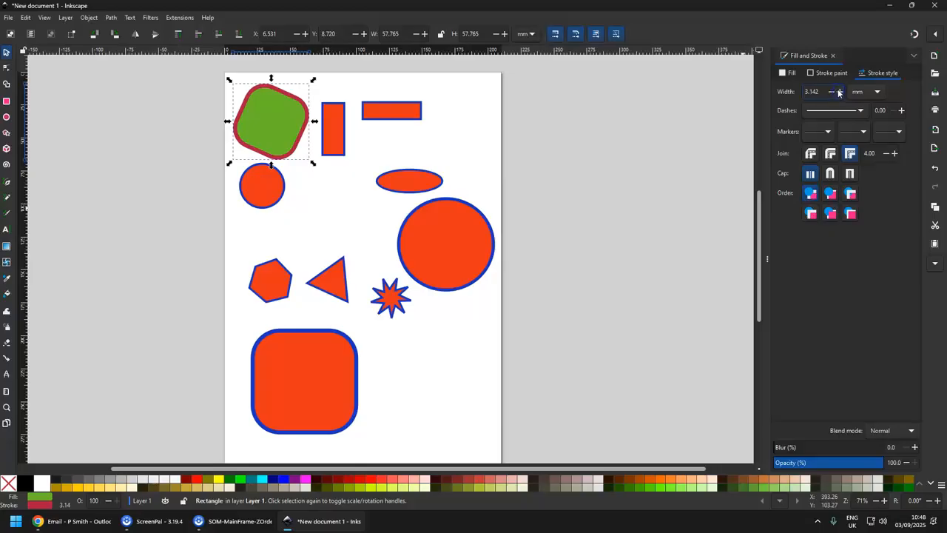
Try dotted dash patterns on the rounded square's stroke and revert to a solid line.
left_click(839, 110)
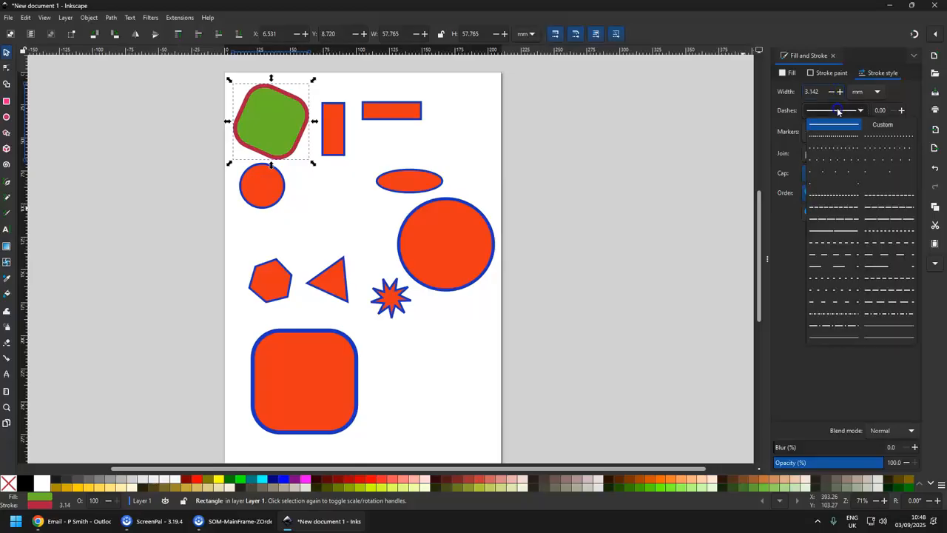
left_click(838, 148)
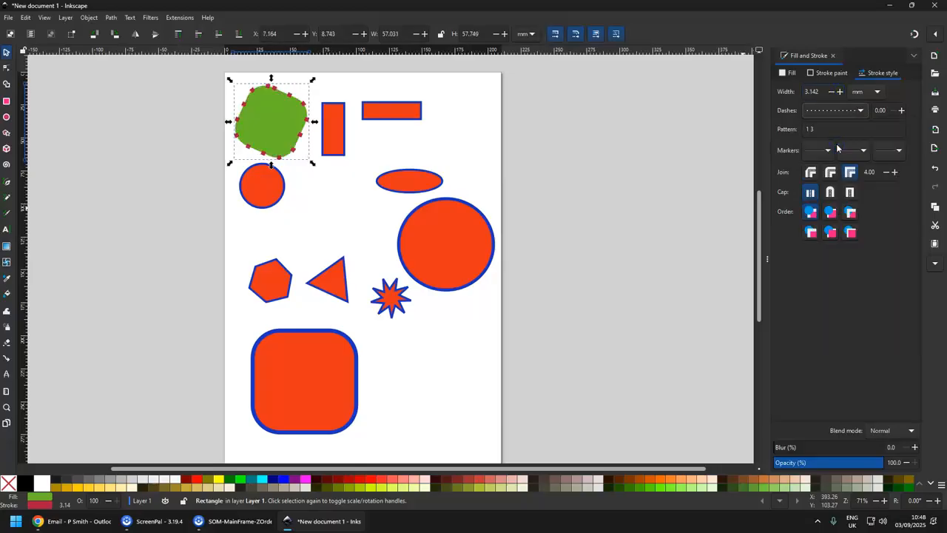
left_click(836, 111)
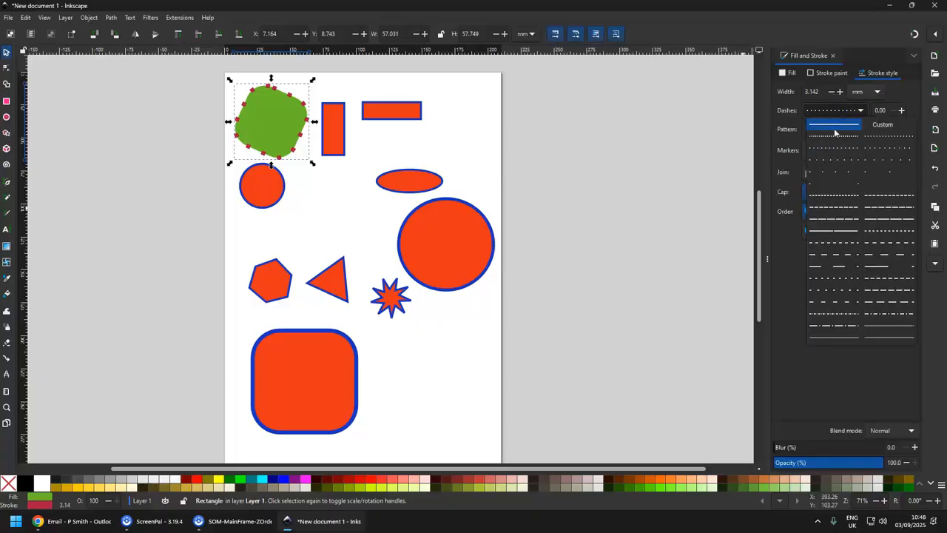
left_click(835, 135)
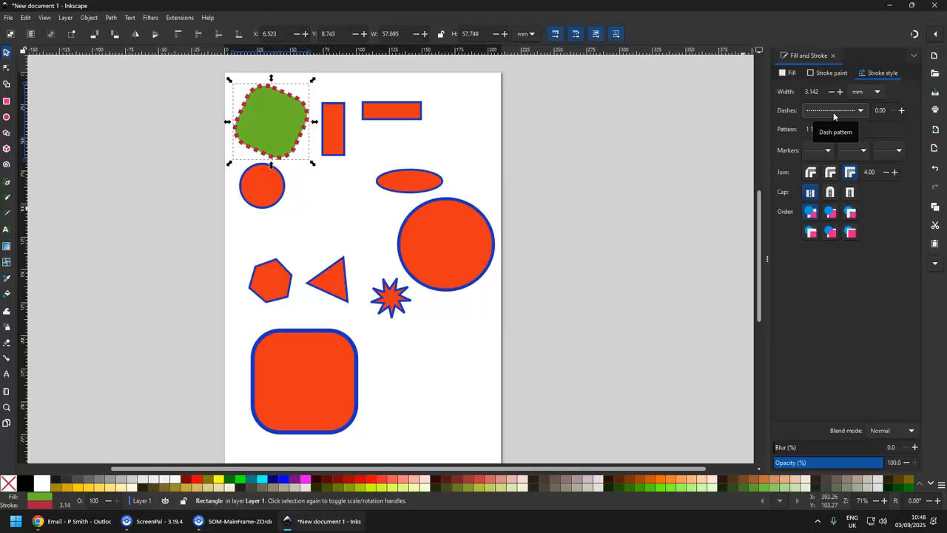
left_click(832, 112)
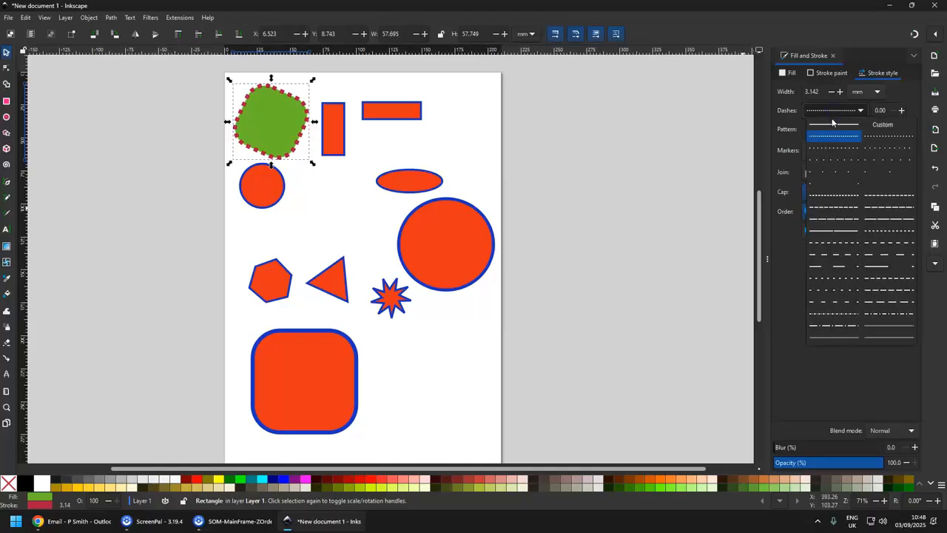
left_click(832, 126)
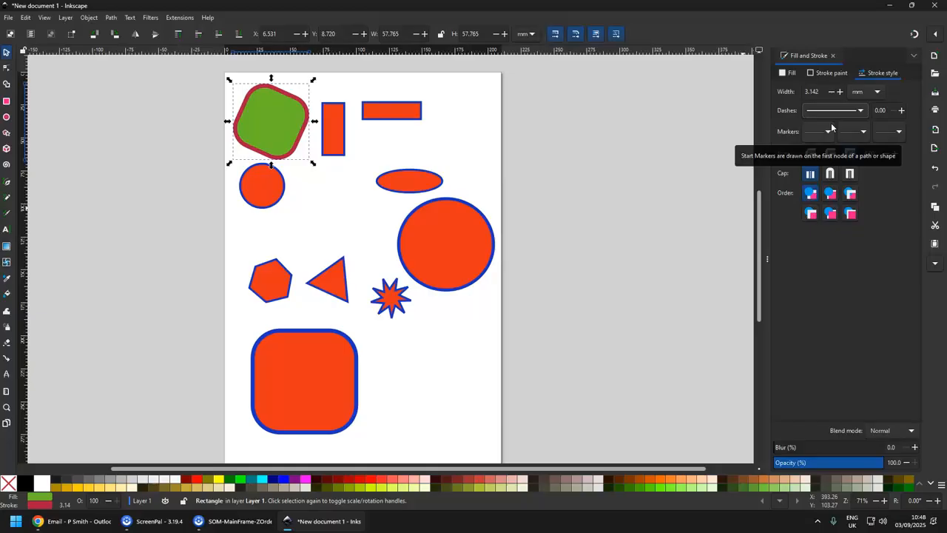
Select the large circle and colour its fill light blue (HSL 195, 83, 50) and its stroke yellow (HSL 63, 78, 43).
left_click(436, 240)
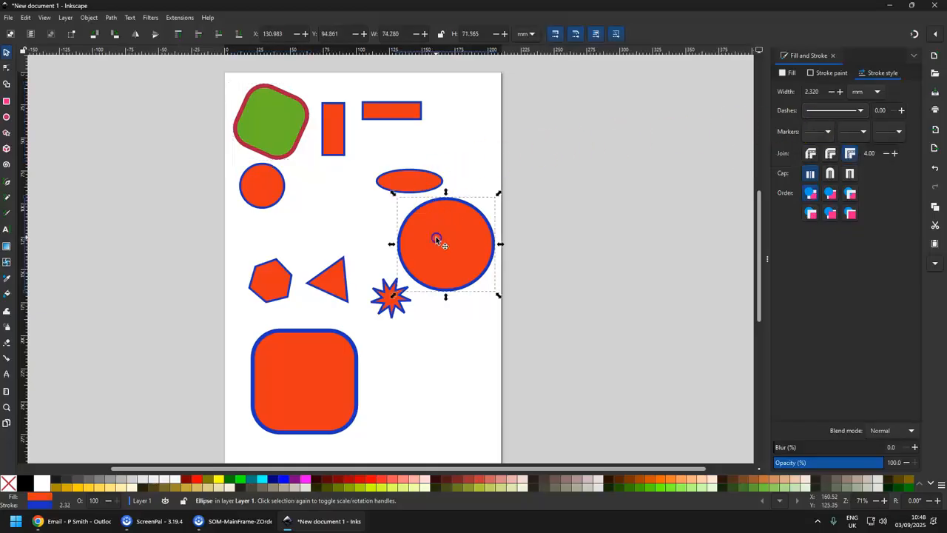
left_click(791, 73)
left_click_drag(814, 180, 786, 248)
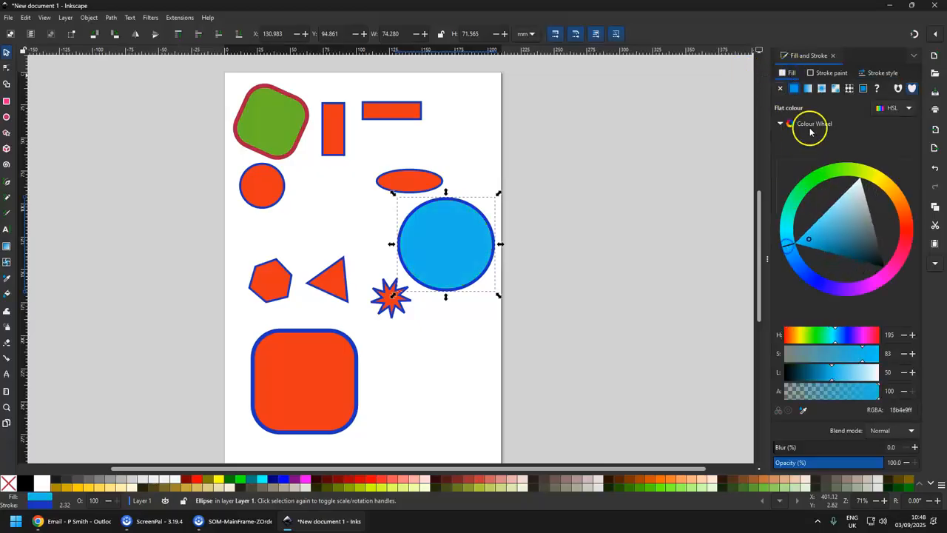
left_click(827, 74)
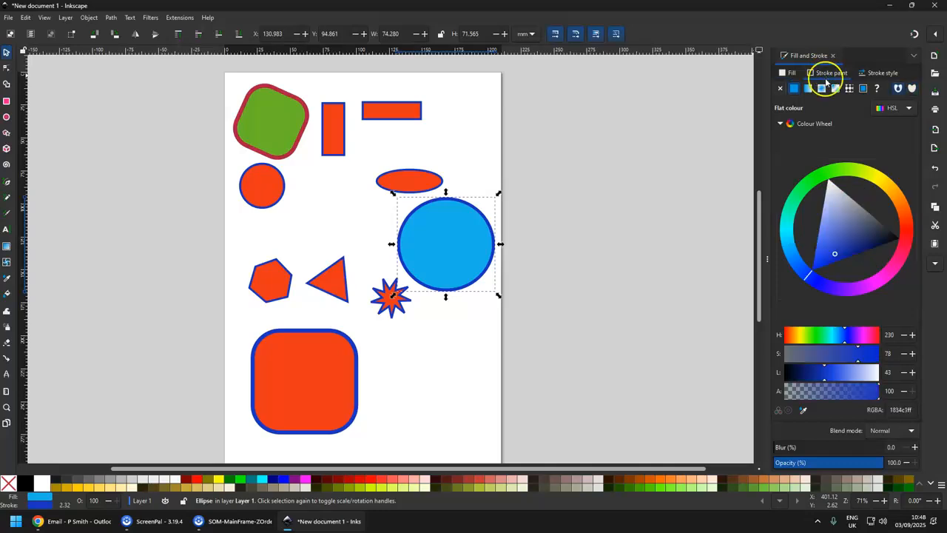
left_click(874, 177)
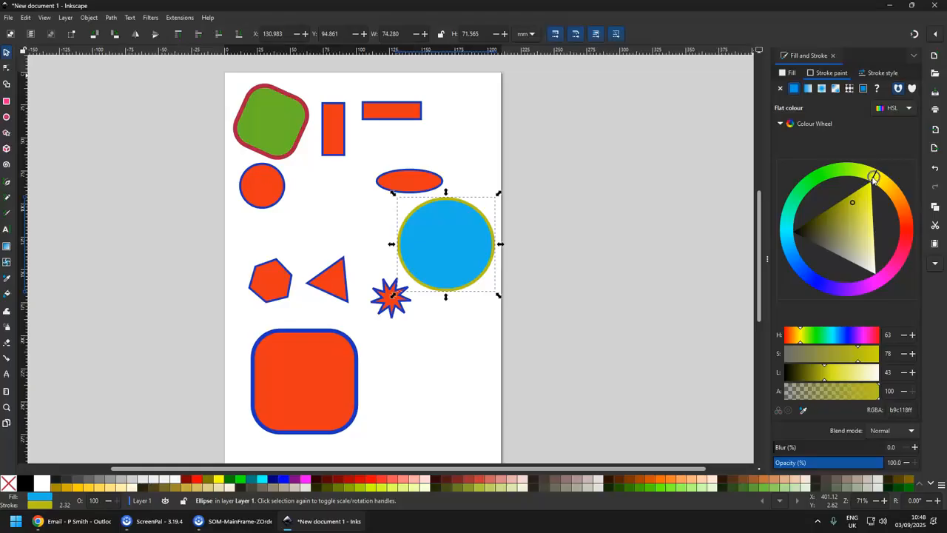
Set the large circle's stroke width to 5 mm.
left_click(877, 71)
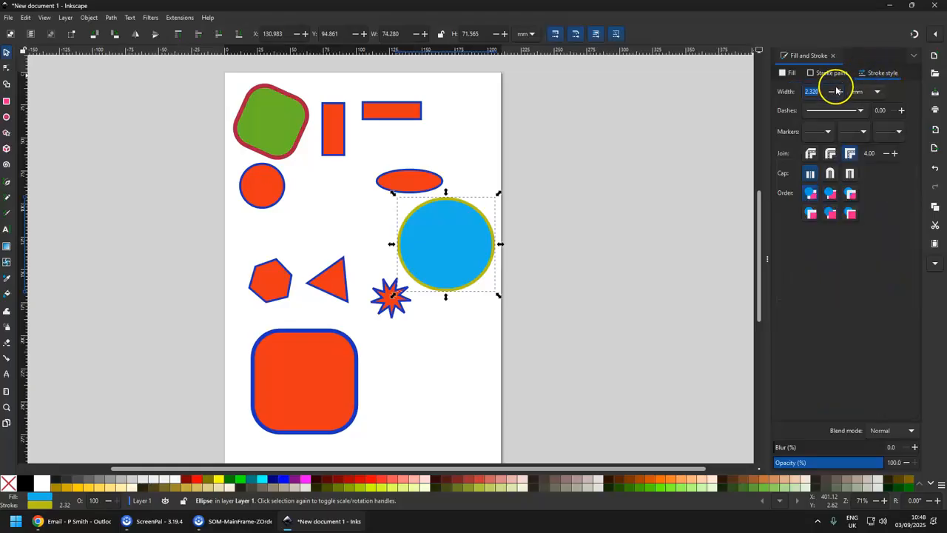
left_click(803, 93)
key("Return")
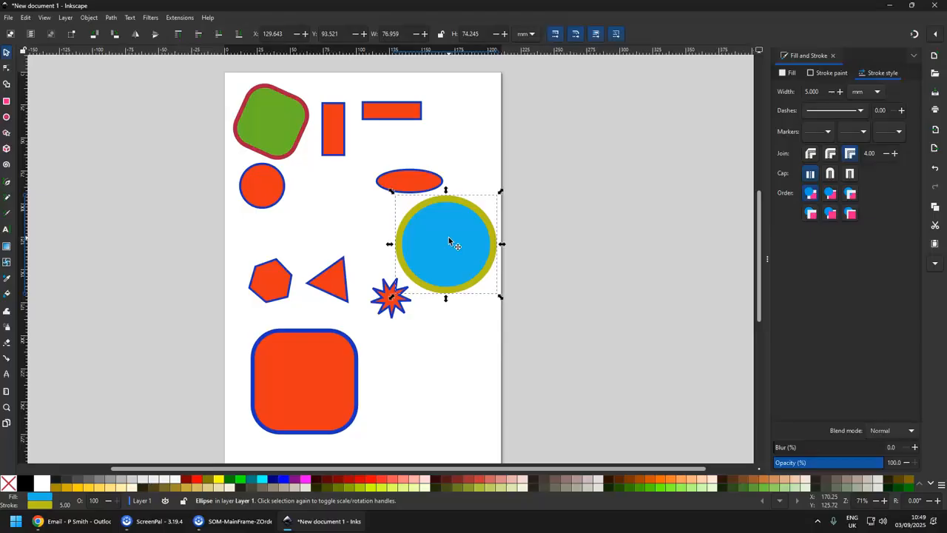
Move the rounded square so it overlaps the upper left of the large circle.
left_click(279, 140)
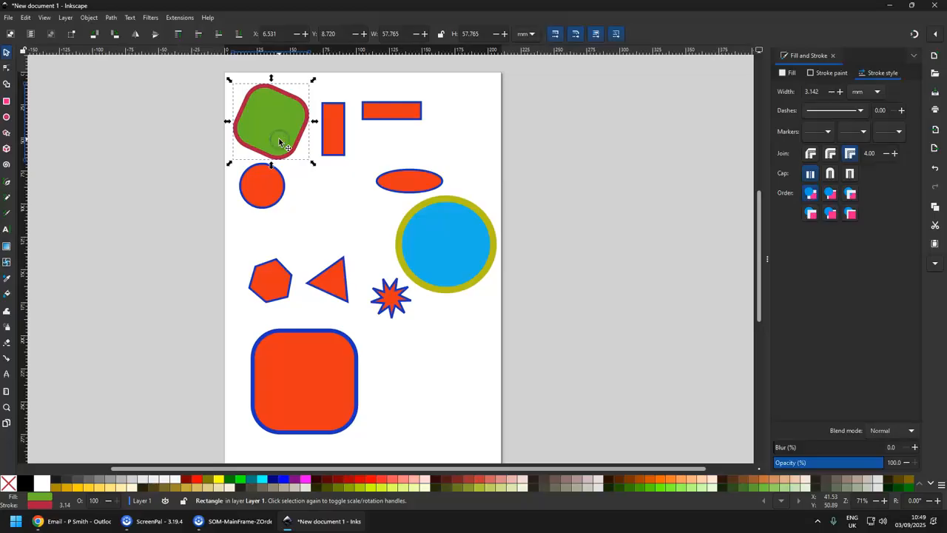
mouse_move(279, 141)
left_mouse_down()
mouse_move(461, 140)
mouse_move(285, 134)
mouse_move(286, 324)
mouse_move(284, 135)
left_mouse_up()
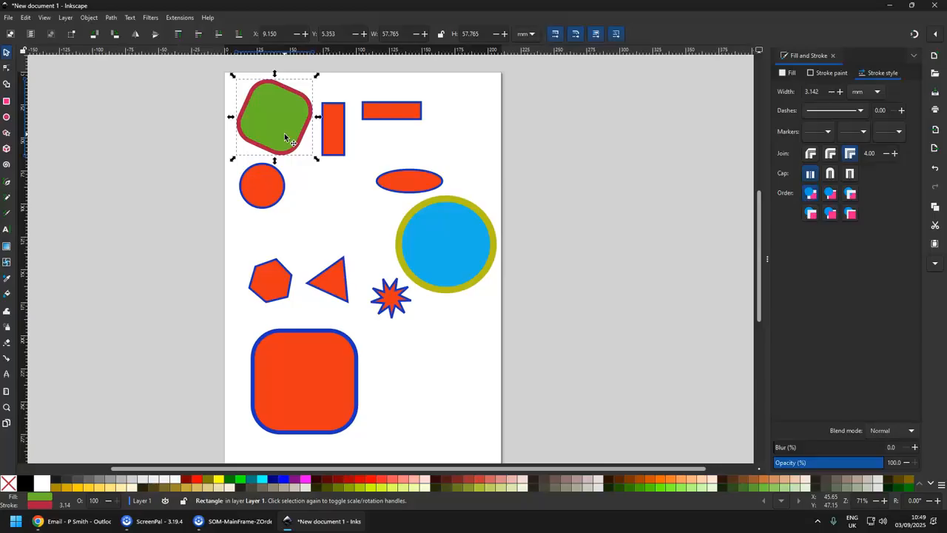
left_click_drag(285, 137, 386, 208)
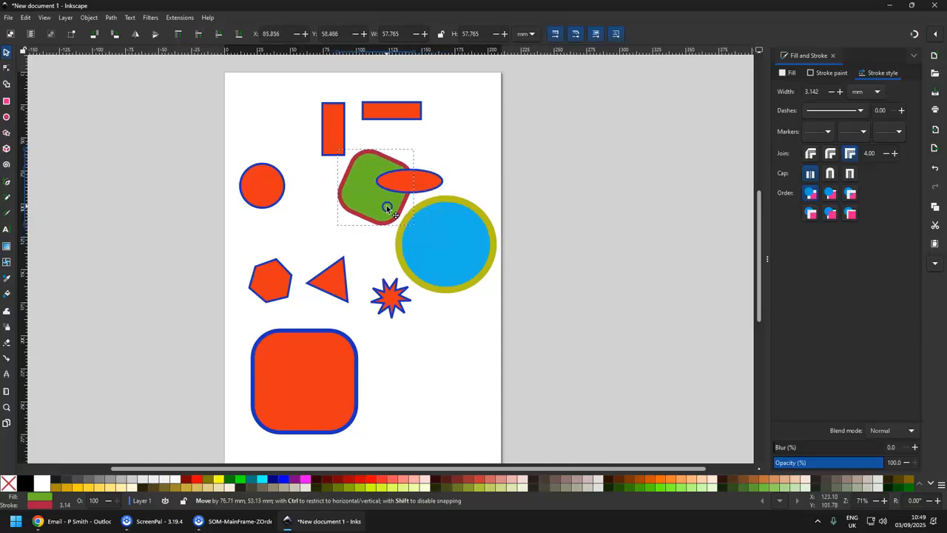
left_click_drag(386, 208, 426, 256)
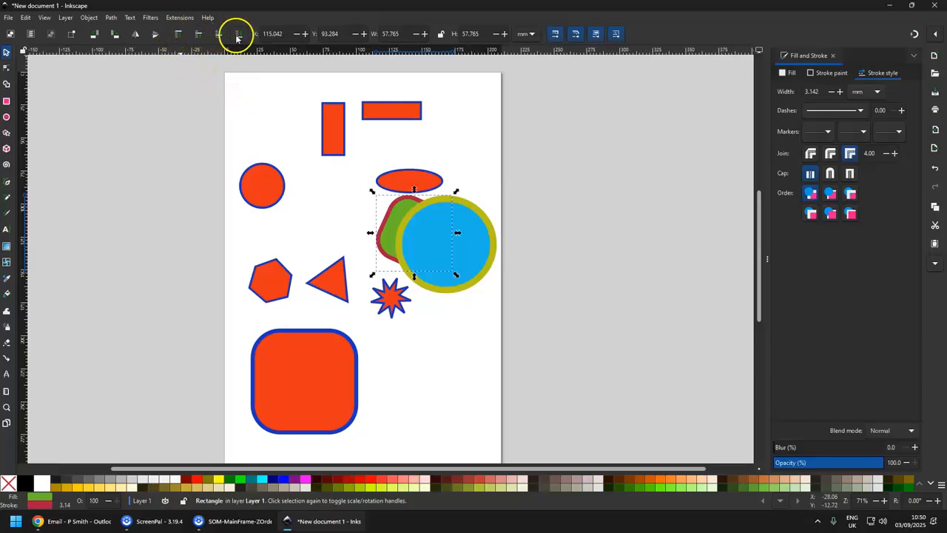
Raise the rounded square to the top and lower it to the bottom of the stack, twice.
left_click(178, 35)
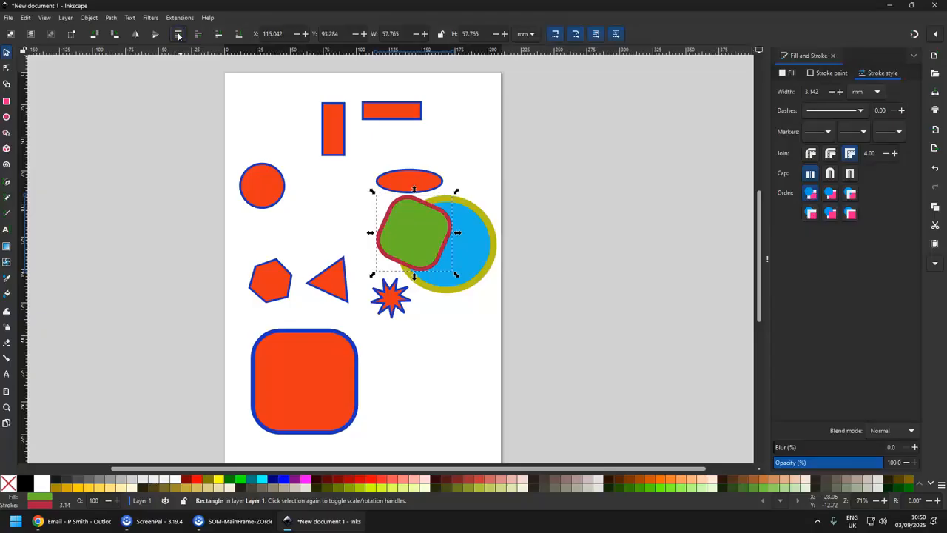
left_click(239, 35)
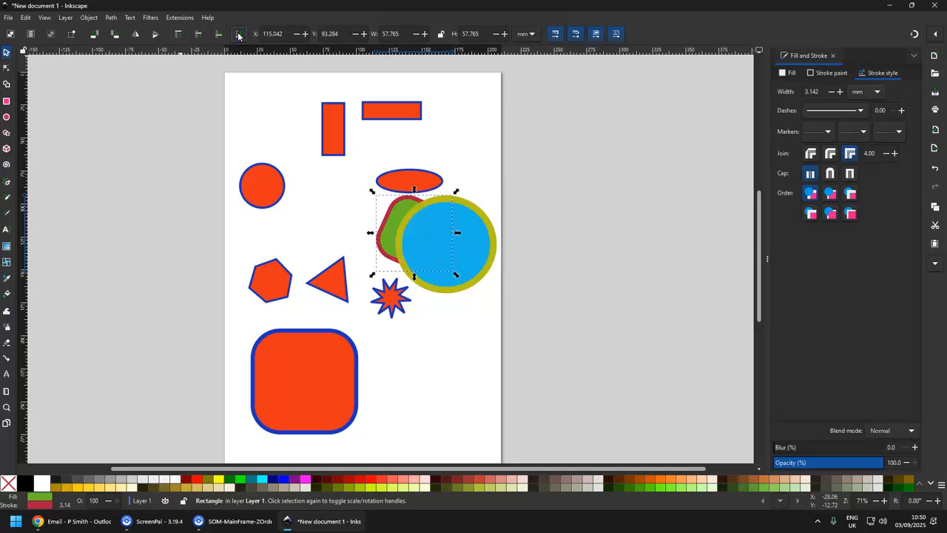
left_click(179, 34)
left_click(239, 34)
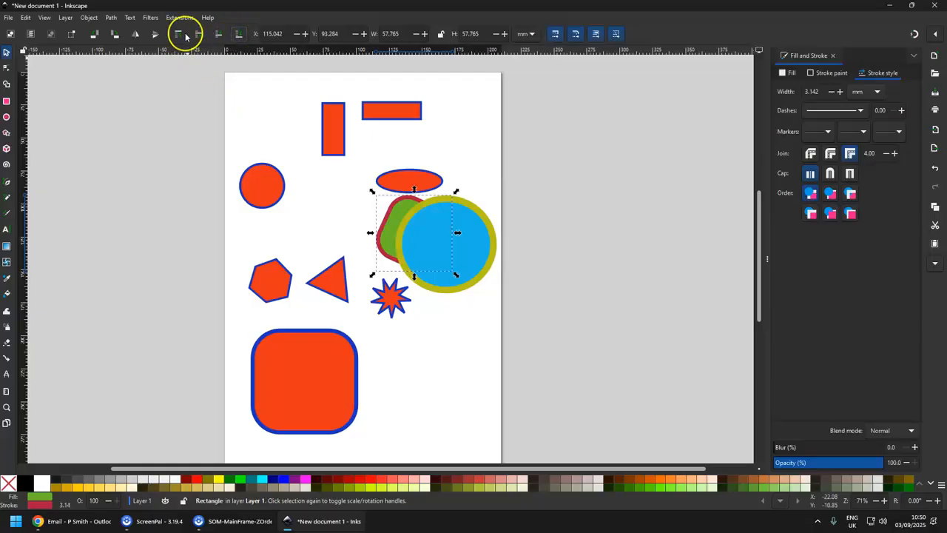
Move the small ellipse down onto the rounded square's left edge, raising and lowering the square to top and bottom of the stack.
left_click(179, 34)
left_click(238, 34)
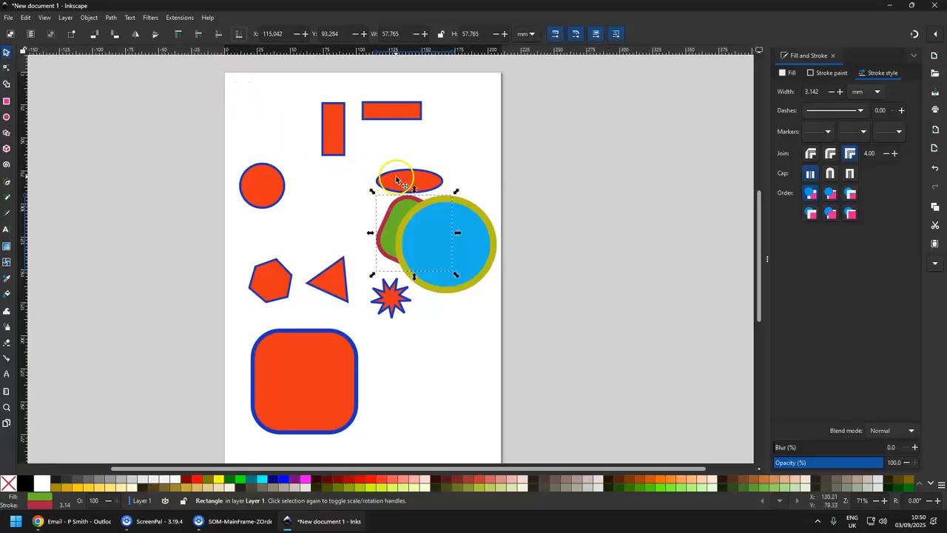
mouse_move(397, 181)
left_mouse_down()
mouse_move(408, 214)
mouse_move(395, 229)
mouse_move(385, 223)
mouse_move(390, 190)
left_mouse_up()
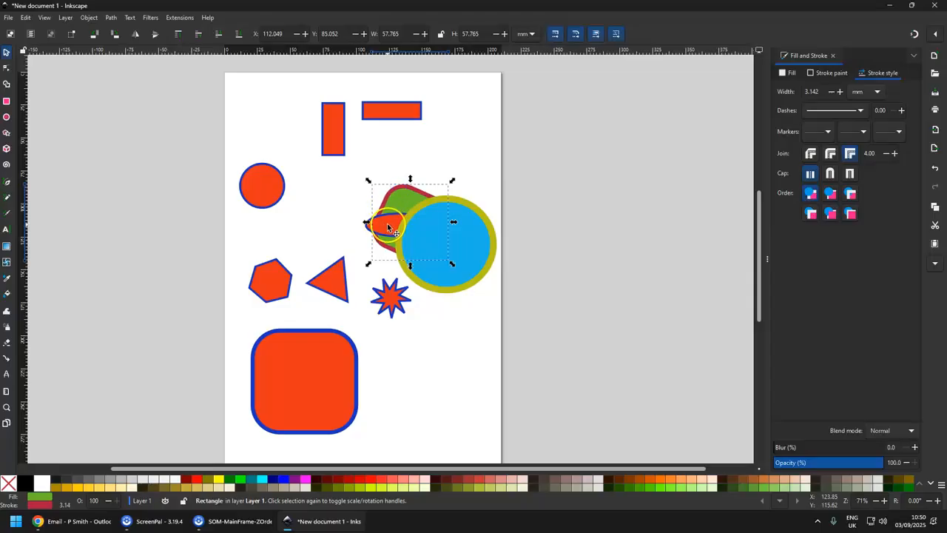
left_click(178, 33)
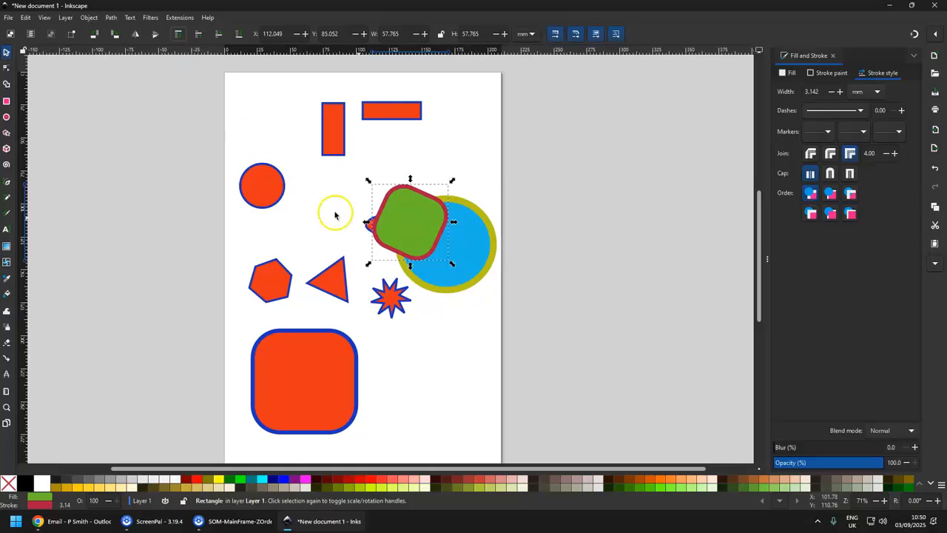
left_click(238, 35)
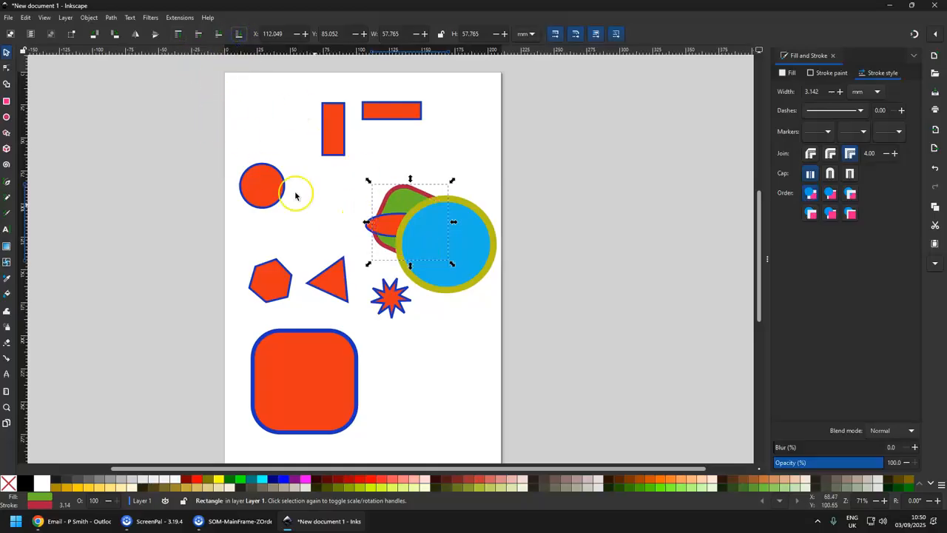
Select the small ellipse and raise it to the top of the stack.
left_click(379, 224)
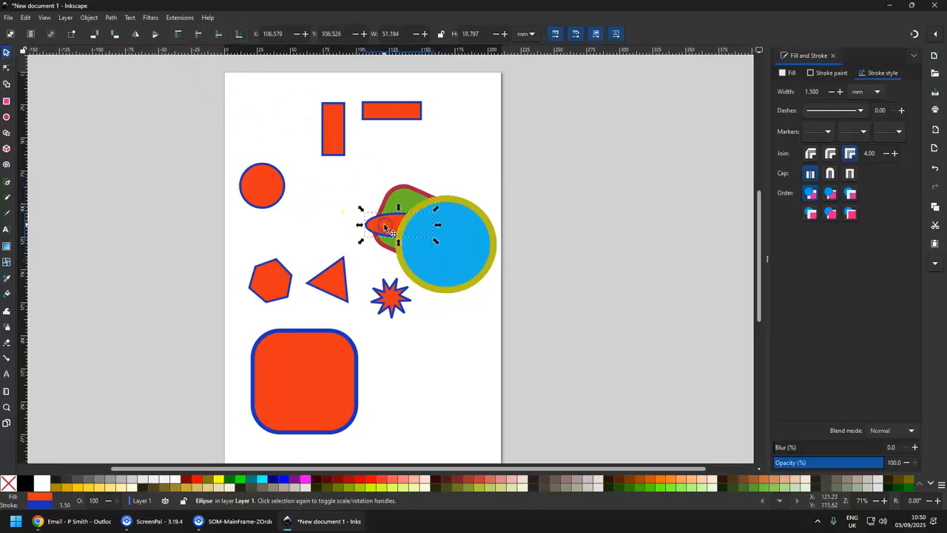
left_click(178, 34)
Raise the rounded square to the top, lower it one step beneath the ellipse, and nudge it slightly up and right.
left_click_drag(404, 195, 411, 193)
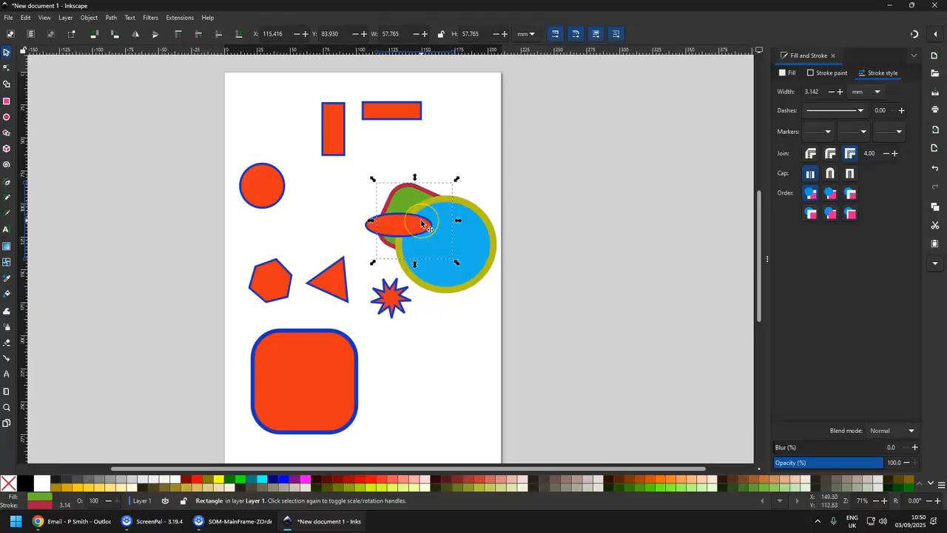
left_click(179, 35)
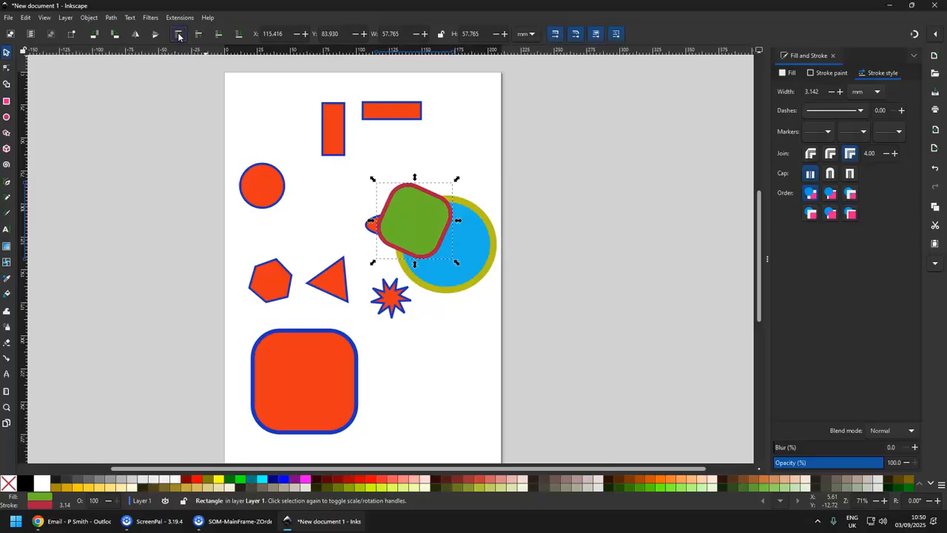
left_click(218, 36)
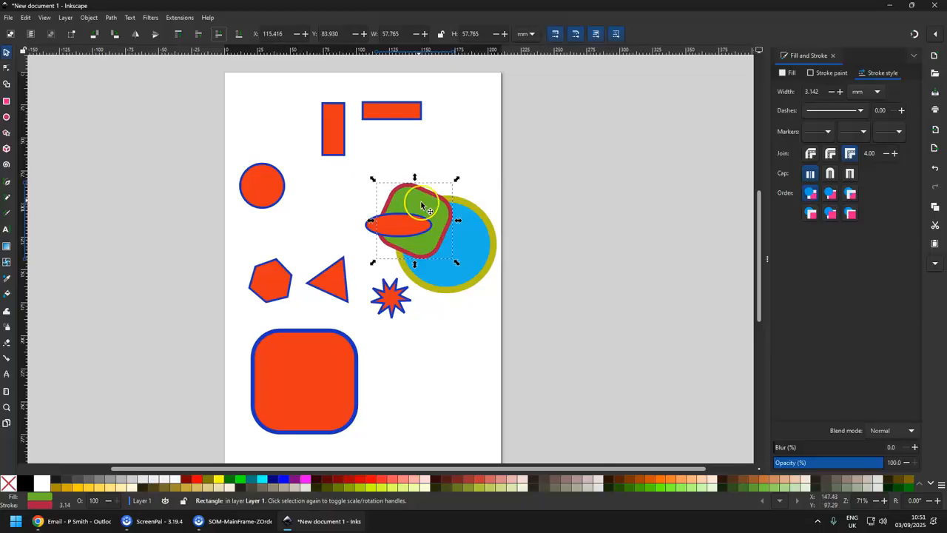
left_click_drag(411, 199, 416, 191)
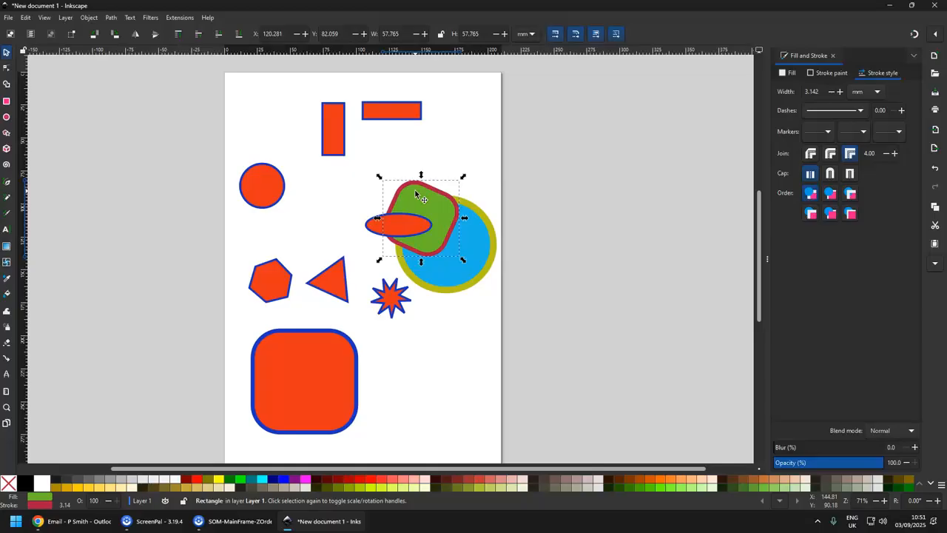